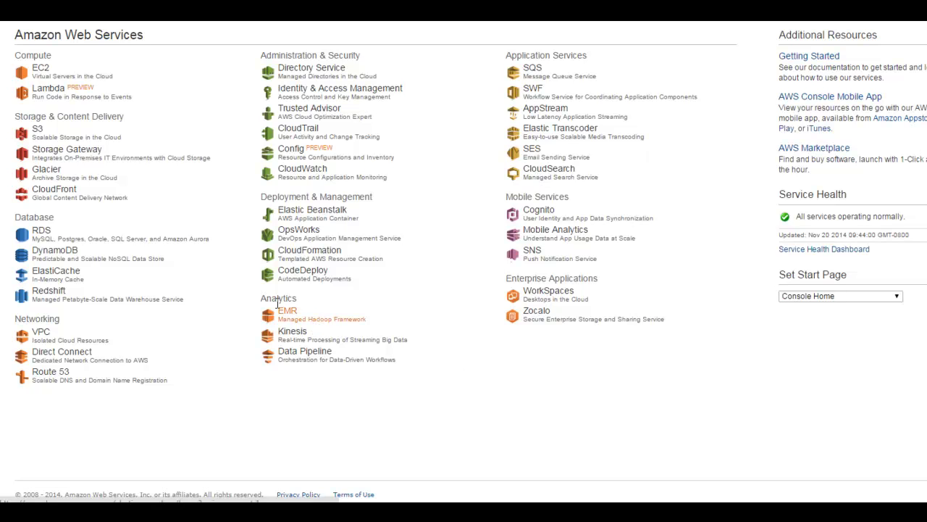
- Select the web distribution in CloudFront and open its General settings for editing
click(51, 190)
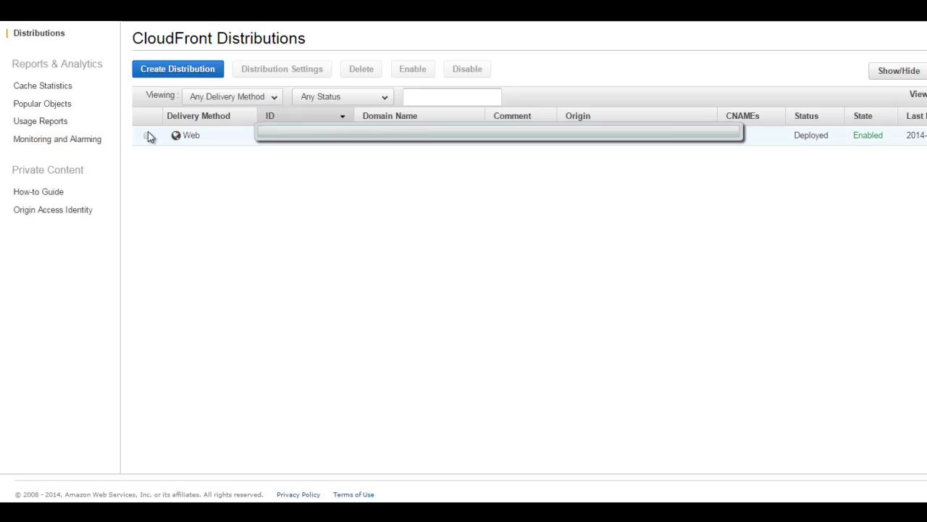
click(147, 137)
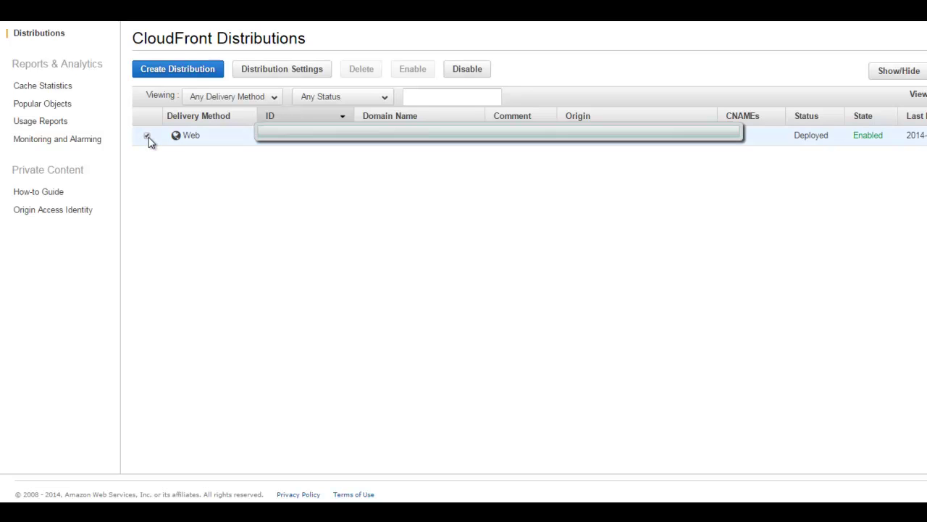
click(281, 69)
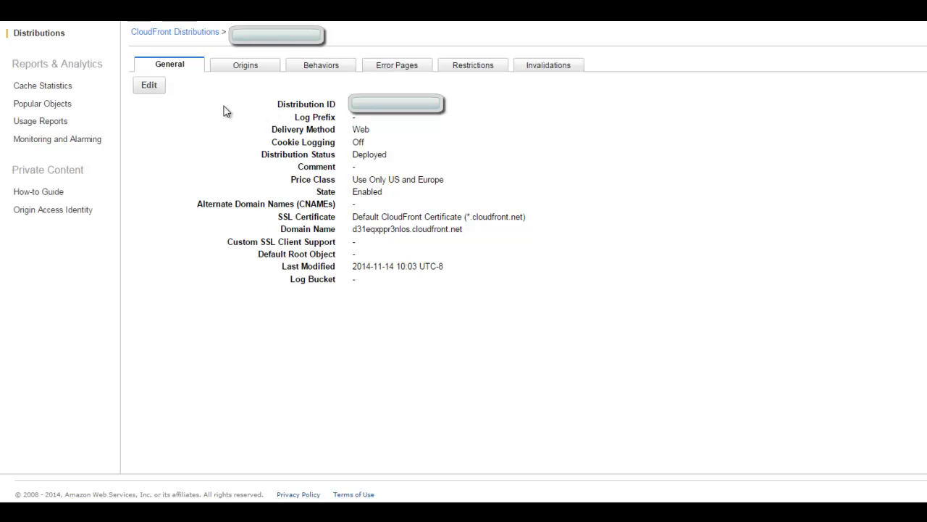
click(149, 88)
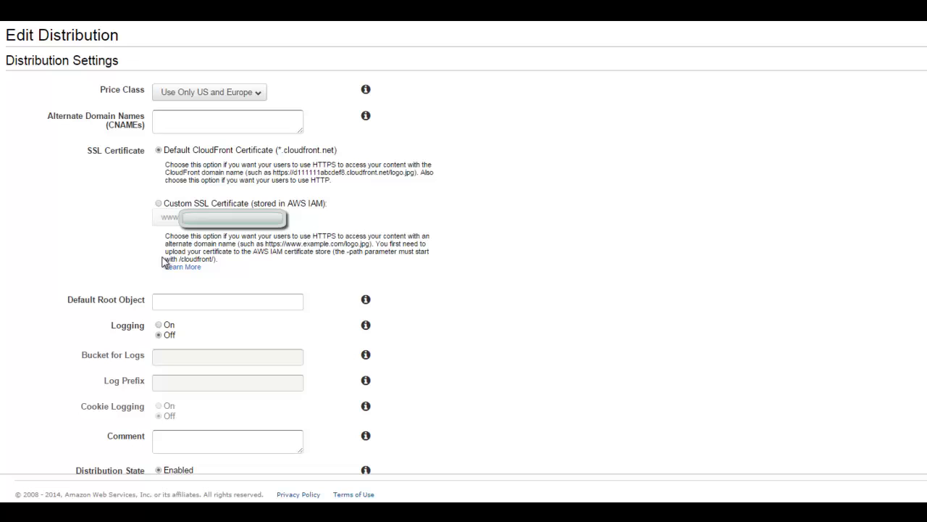
click(159, 204)
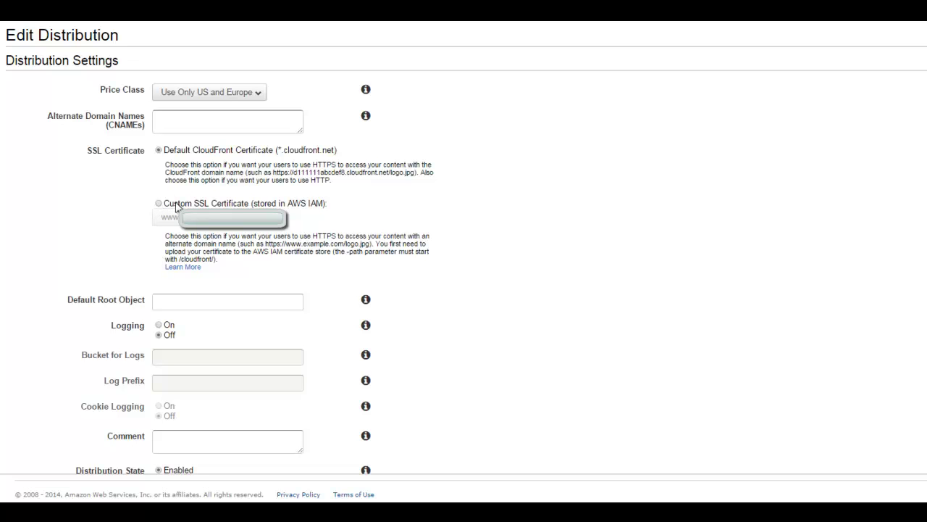